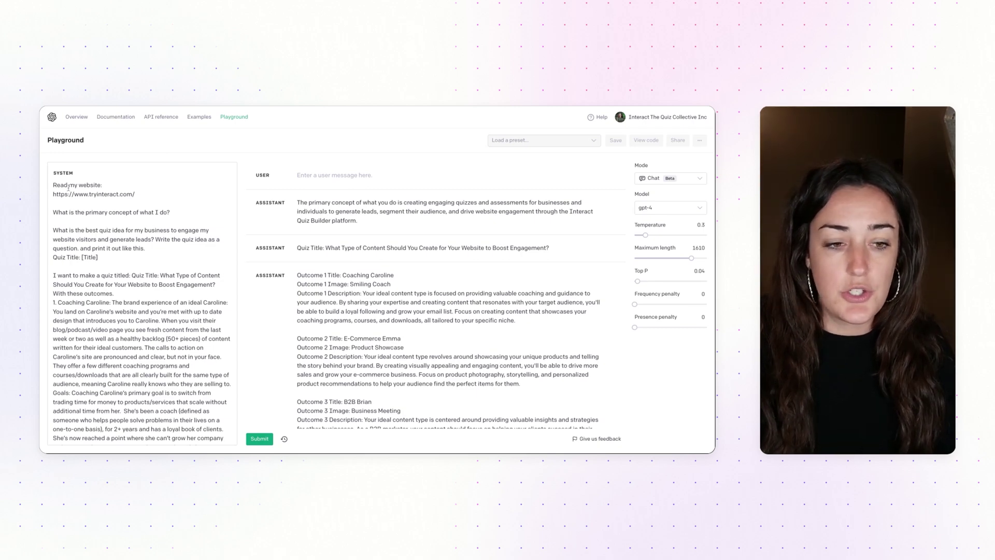
pyautogui.click(53, 184)
pyautogui.hotkey('shift', 'Down')
pyautogui.hotkey('shift', 'End')
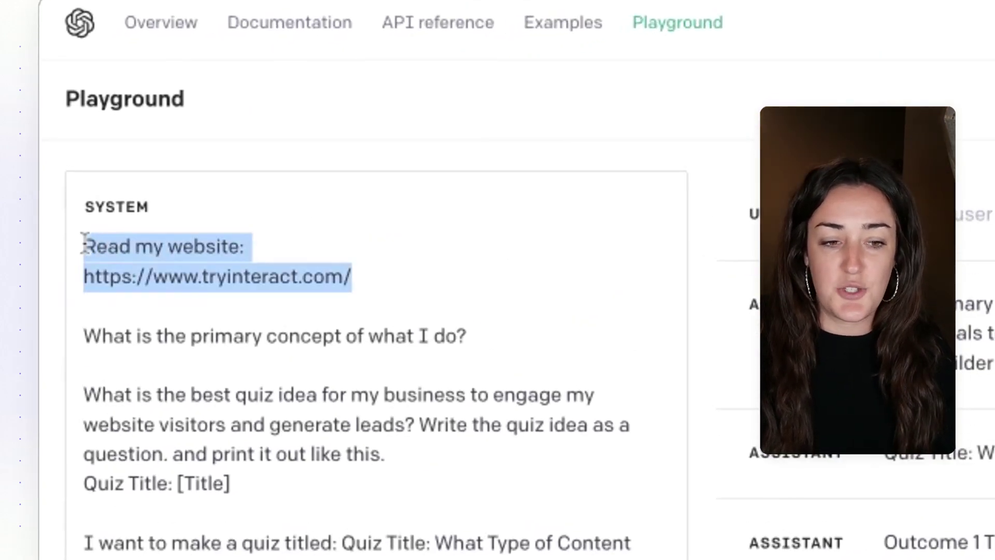
pyautogui.click(88, 336)
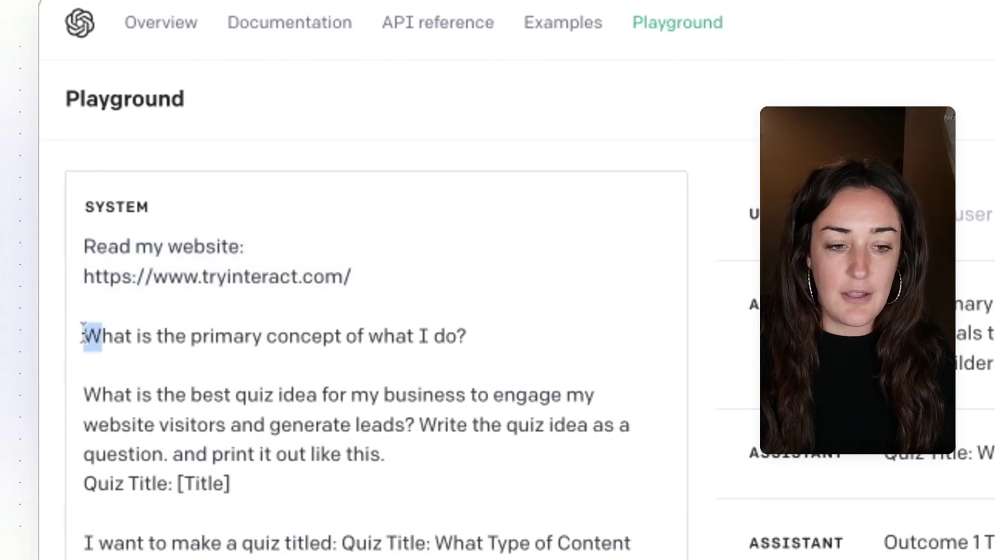
pyautogui.hotkey('shift', 'Down')
pyautogui.hotkey('shift', 'Down')
pyautogui.hotkey('shift', 'Down')
pyautogui.hotkey('shift', 'Down')
pyautogui.hotkey('shift', 'End')
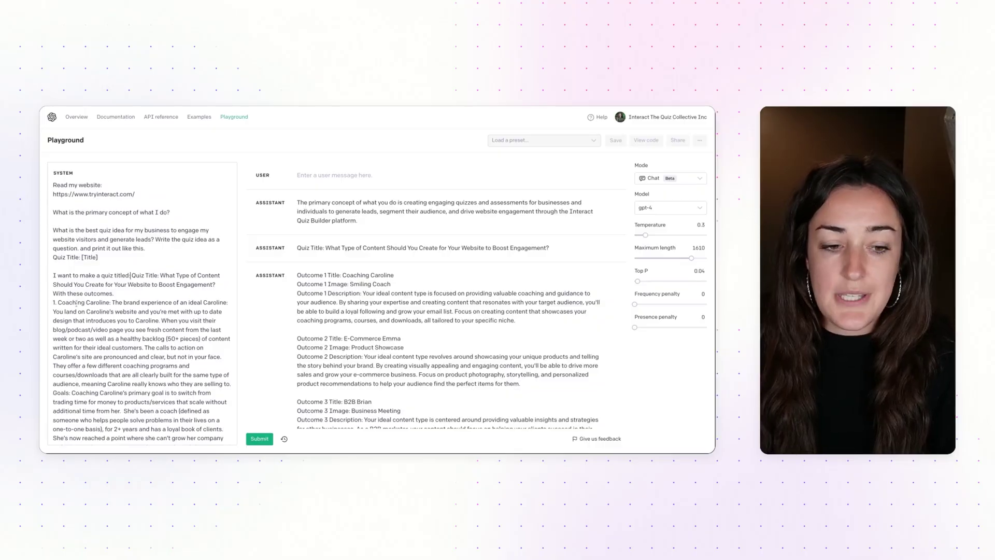
pyautogui.scroll(-15, 211, 394)
pyautogui.scroll(-4, 211, 394)
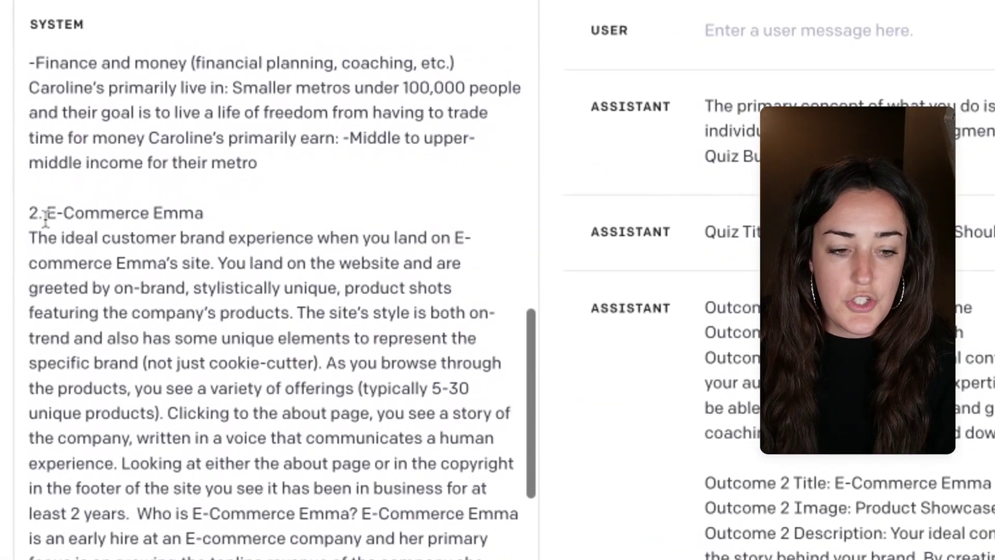
pyautogui.moveTo(48, 218); pyautogui.dragTo(181, 217)
pyautogui.scroll(-6, 182, 390)
pyautogui.moveTo(57, 399); pyautogui.dragTo(186, 395)
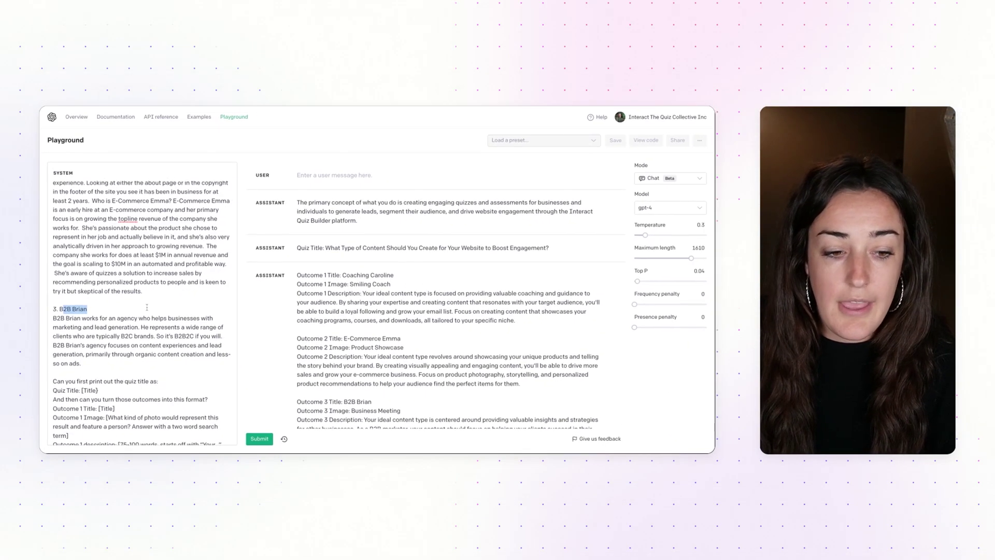
pyautogui.scroll(-2, 290, 402)
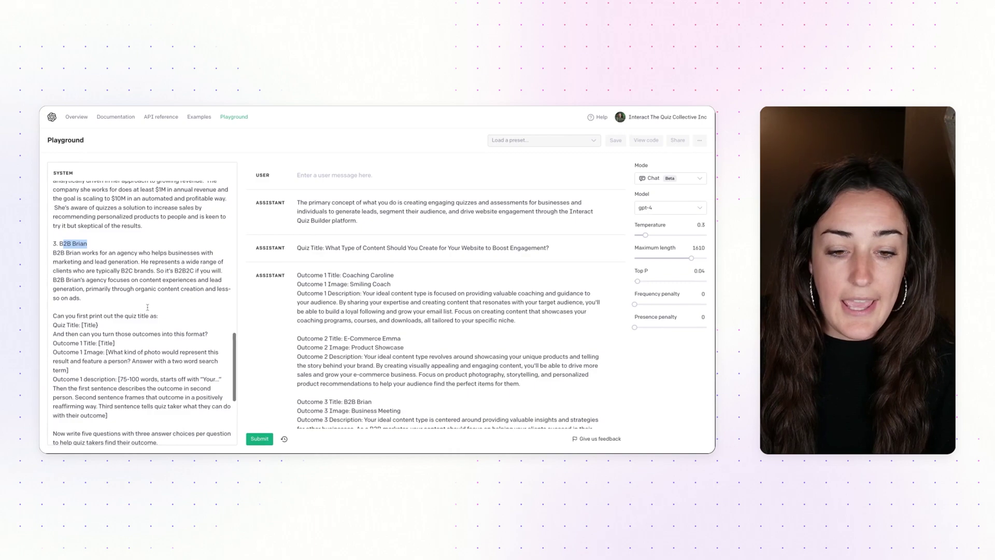
pyautogui.scroll(-2, 412, 259)
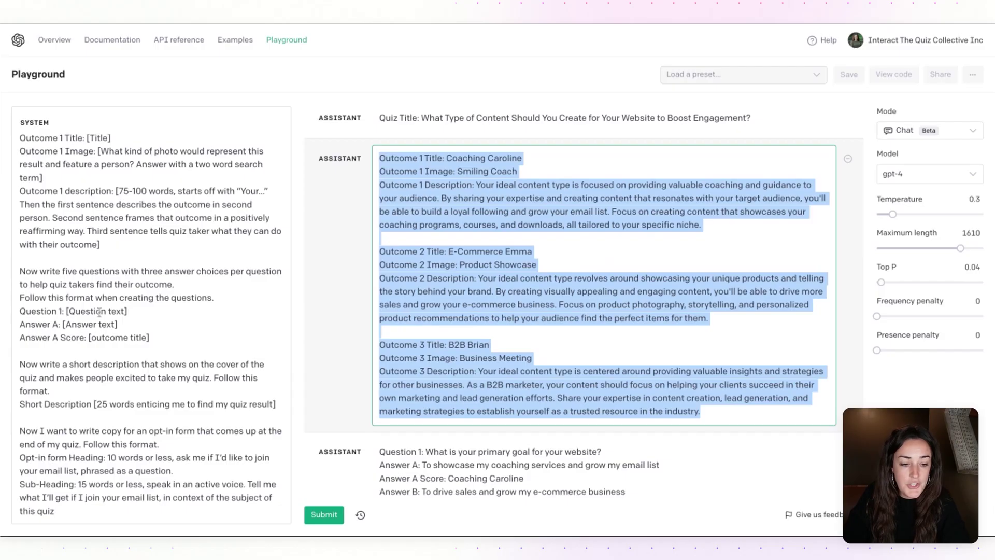
pyautogui.moveTo(21, 271); pyautogui.dragTo(172, 334)
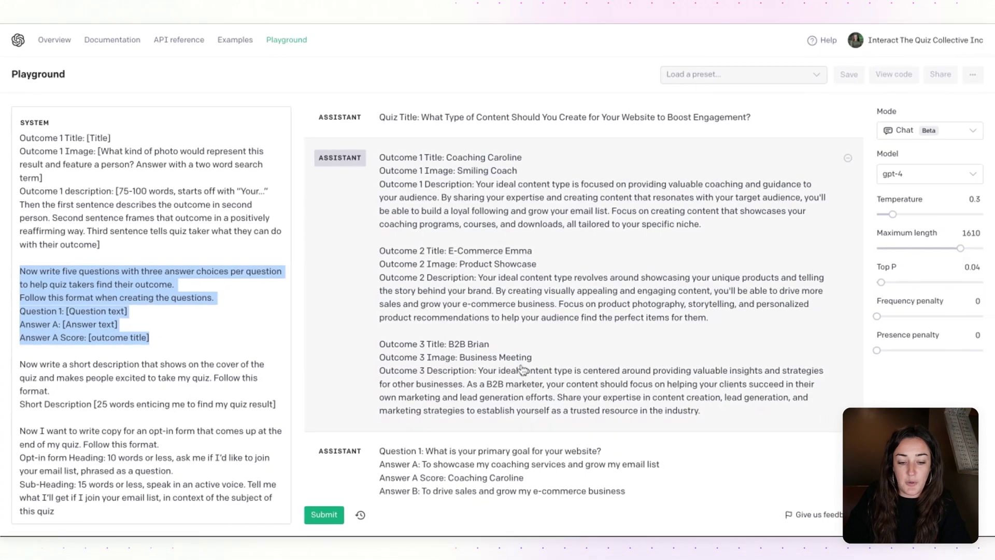
pyautogui.scroll(-5, 531, 363)
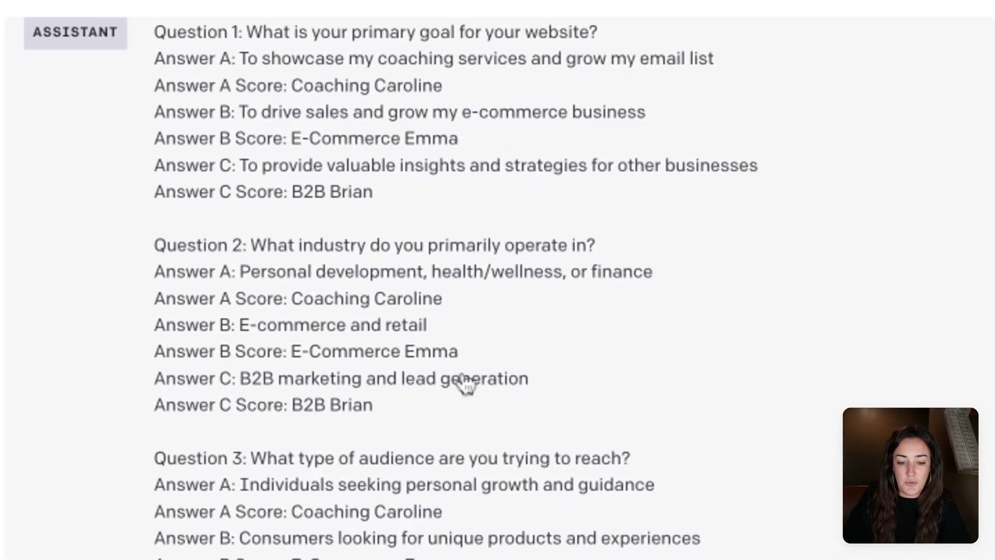
pyautogui.hotkey('ctrl', 'a')
pyautogui.click(160, 193)
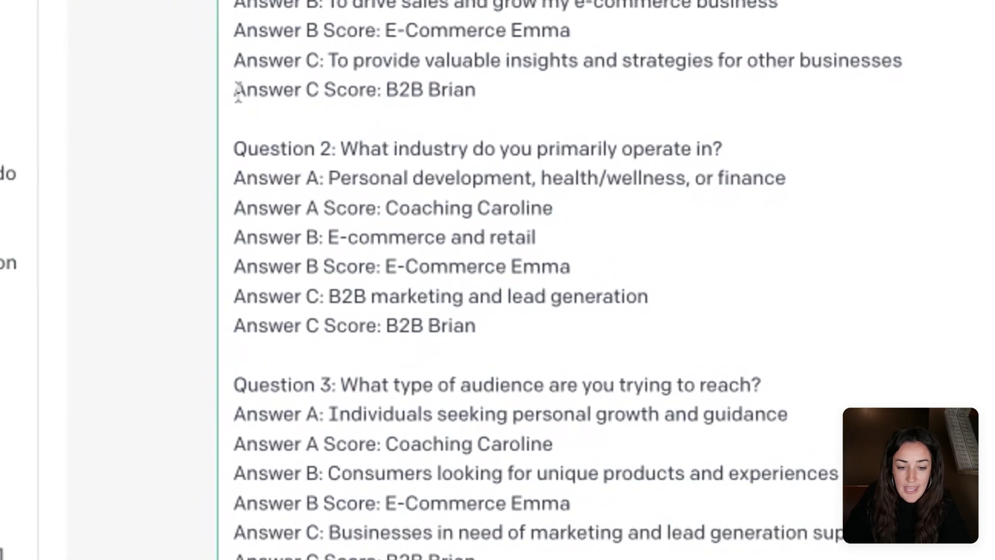
pyautogui.moveTo(905, 60); pyautogui.dragTo(622, 60)
pyautogui.moveTo(237, 57); pyautogui.dragTo(528, 94)
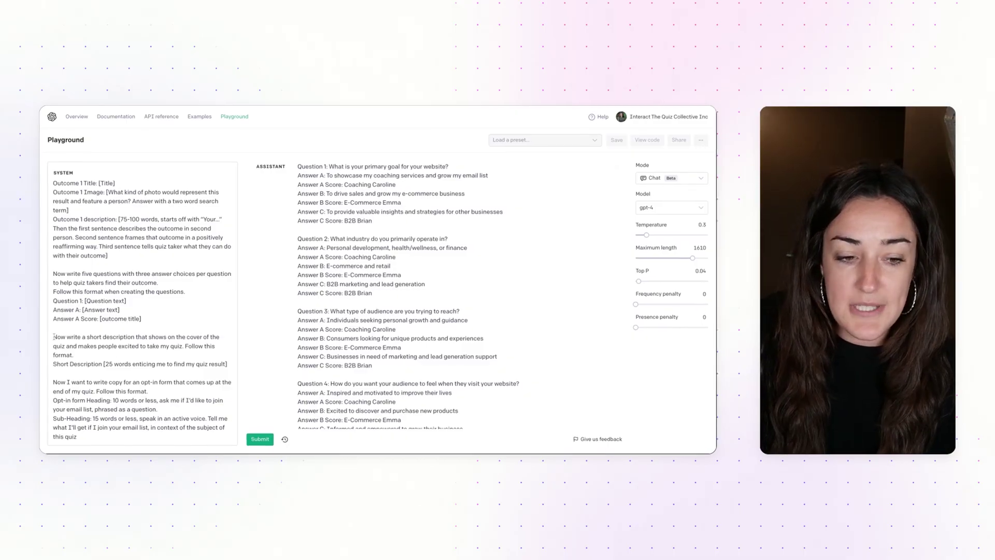
pyautogui.moveTo(178, 356); pyautogui.dragTo(53, 331)
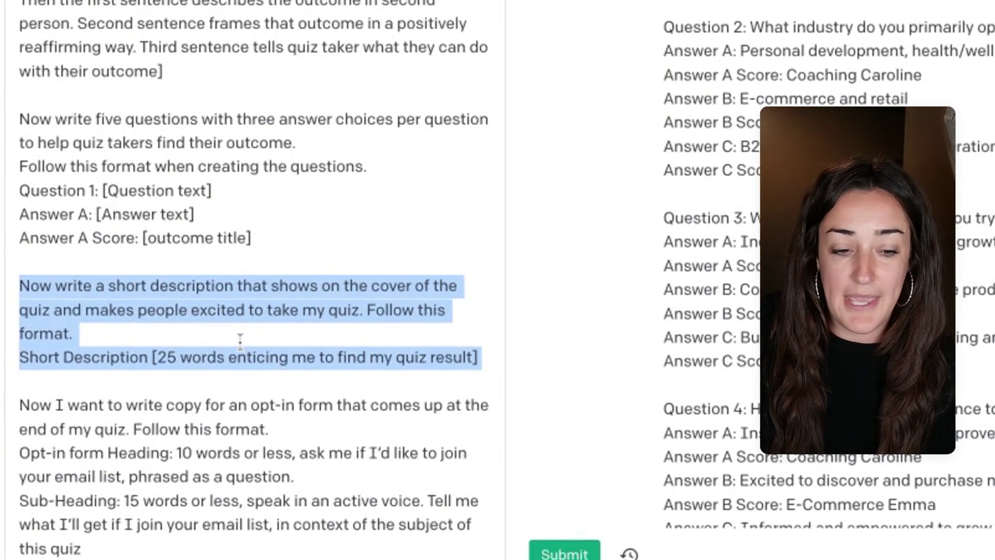
pyautogui.click(20, 404)
pyautogui.hotkey('shift', 'Down')
pyautogui.hotkey('shift', 'Down')
pyautogui.hotkey('shift', 'Down')
pyautogui.hotkey('shift', 'Down')
pyautogui.hotkey('shift', 'Down')
pyautogui.hotkey('shift', 'Down')
pyautogui.hotkey('shift', 'Down')
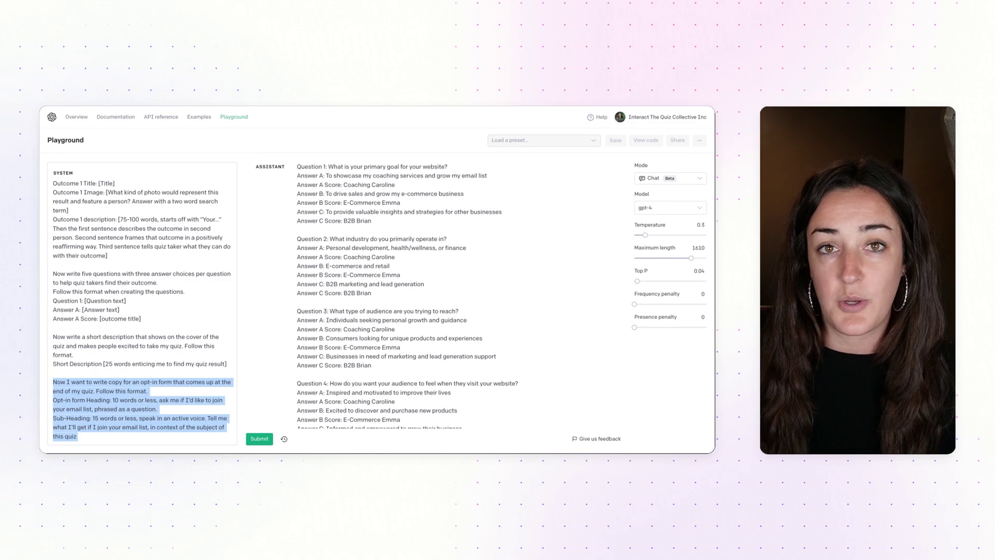
pyautogui.scroll(-5, 410, 354)
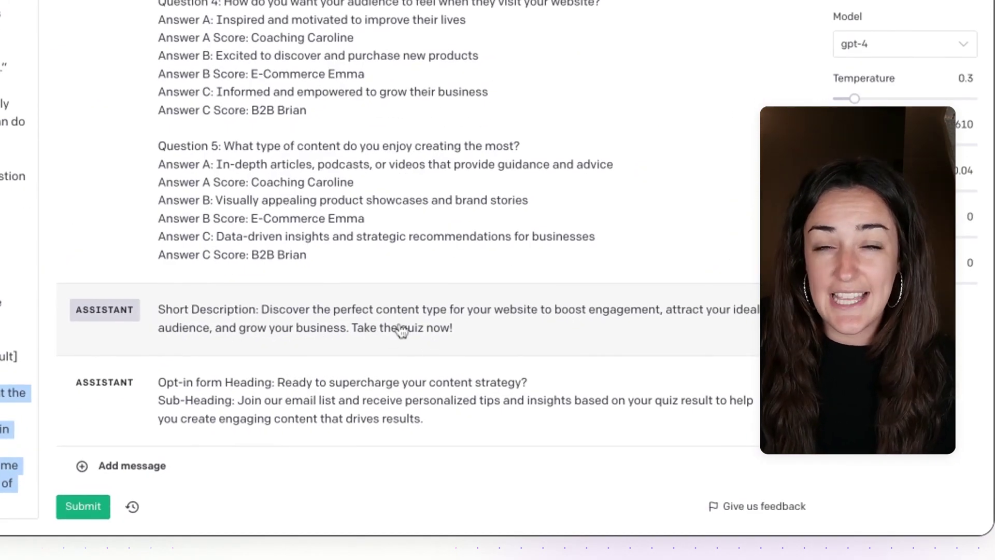
pyautogui.tripleClick(402, 331)
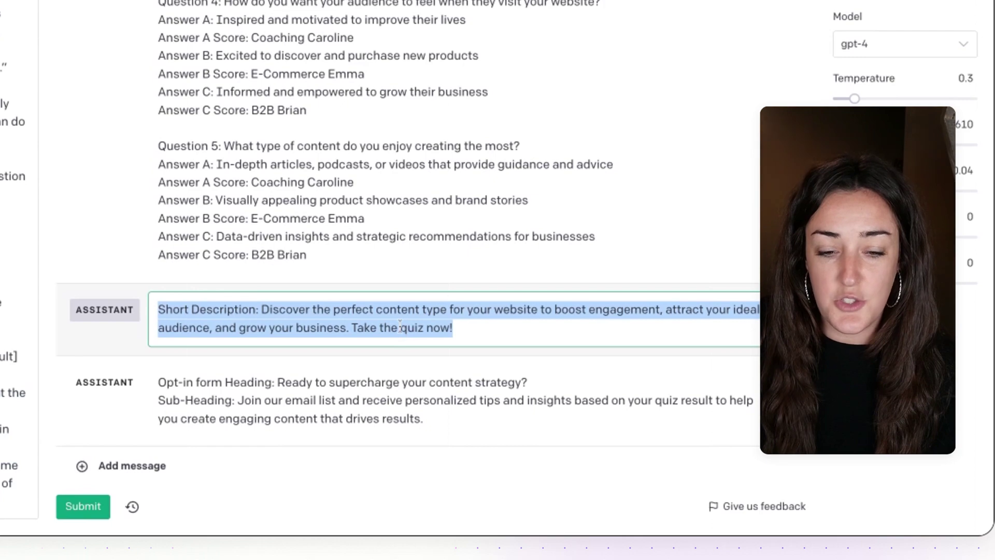
pyautogui.tripleClick(402, 419)
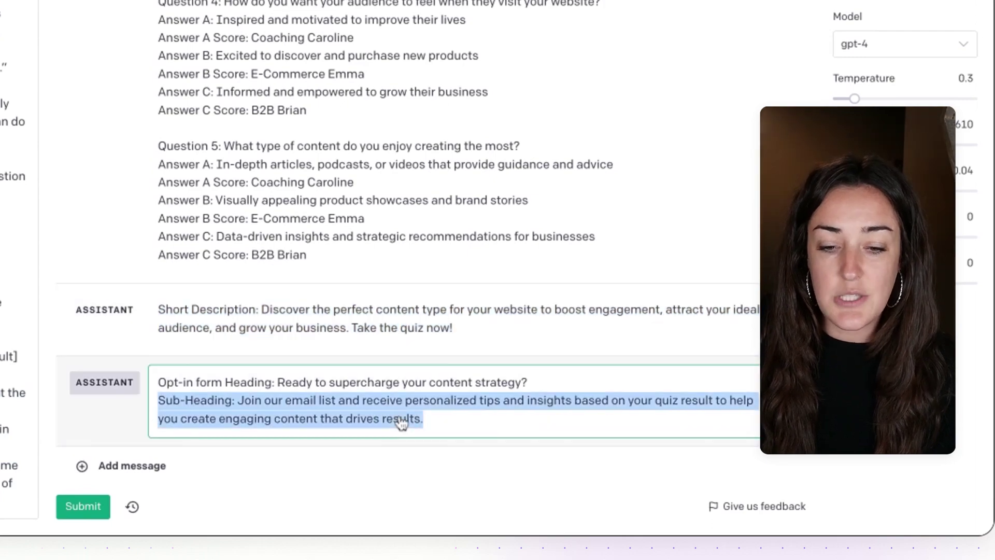
pyautogui.click(462, 426)
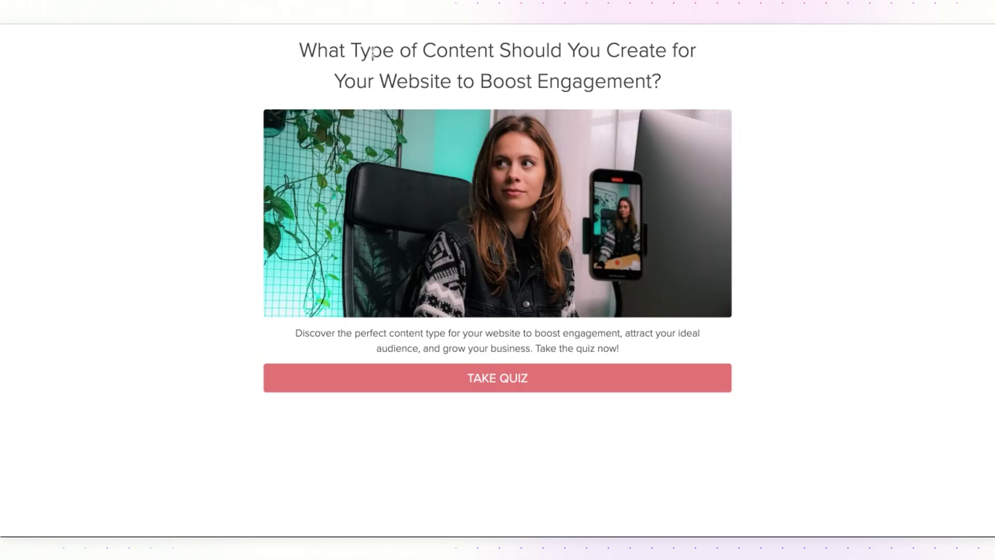
# Review the quiz title and cover description, then start the quiz preview
pyautogui.moveTo(345, 50); pyautogui.dragTo(663, 102)
pyautogui.tripleClick(501, 327)
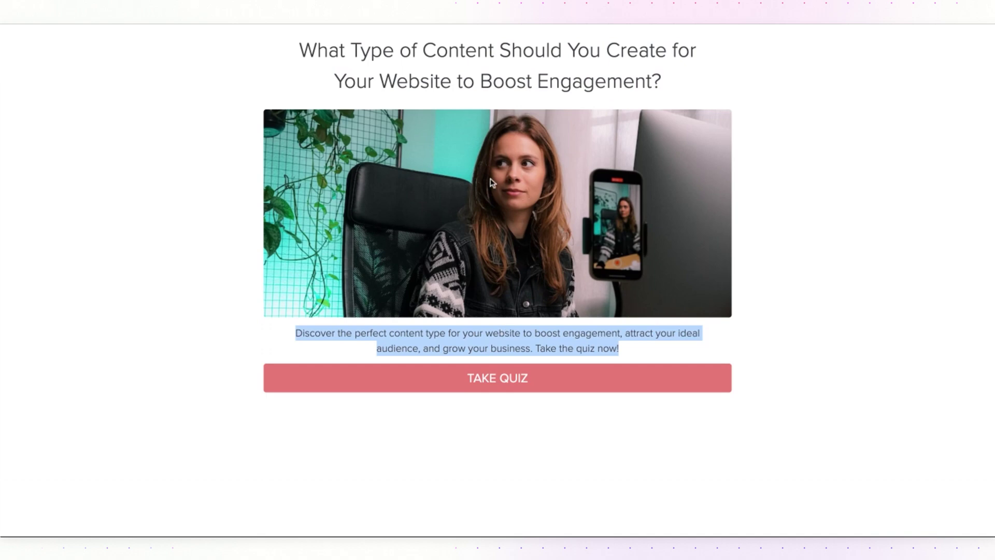
pyautogui.click(542, 384)
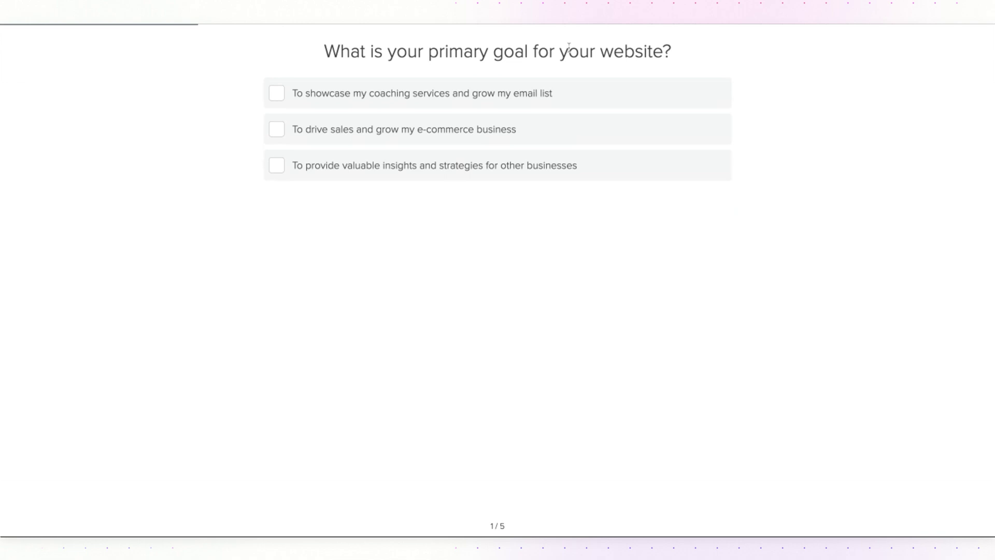
# Answer questions 1 and 2 (third option, Retail and consumer products), then inspect question 3's result correlations
pyautogui.click(610, 172)
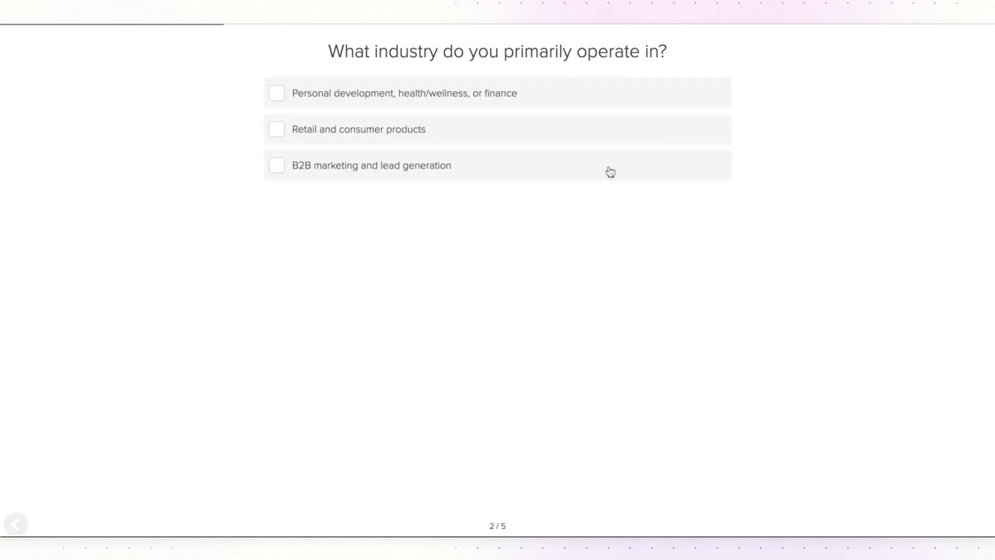
pyautogui.click(600, 139)
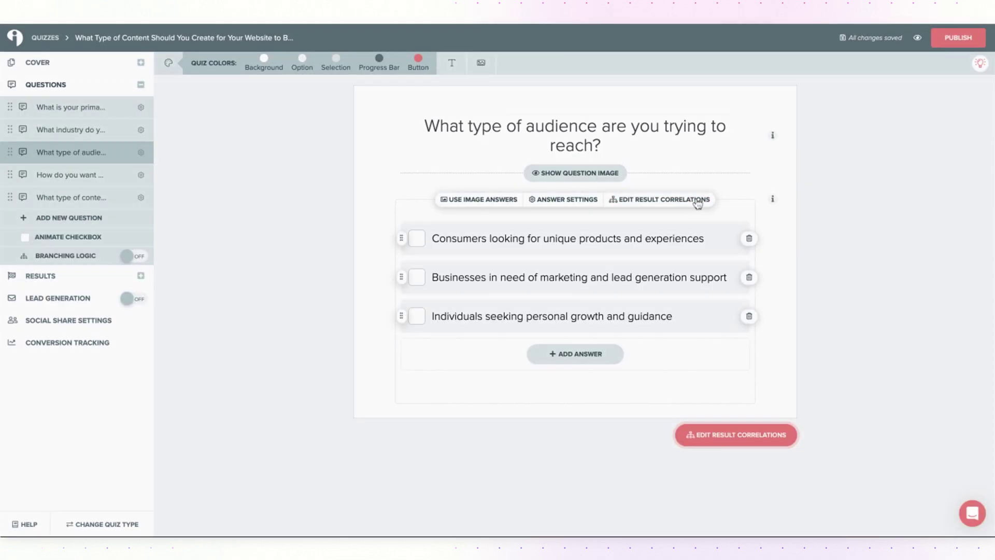
pyautogui.click(695, 201)
pyautogui.click(641, 138)
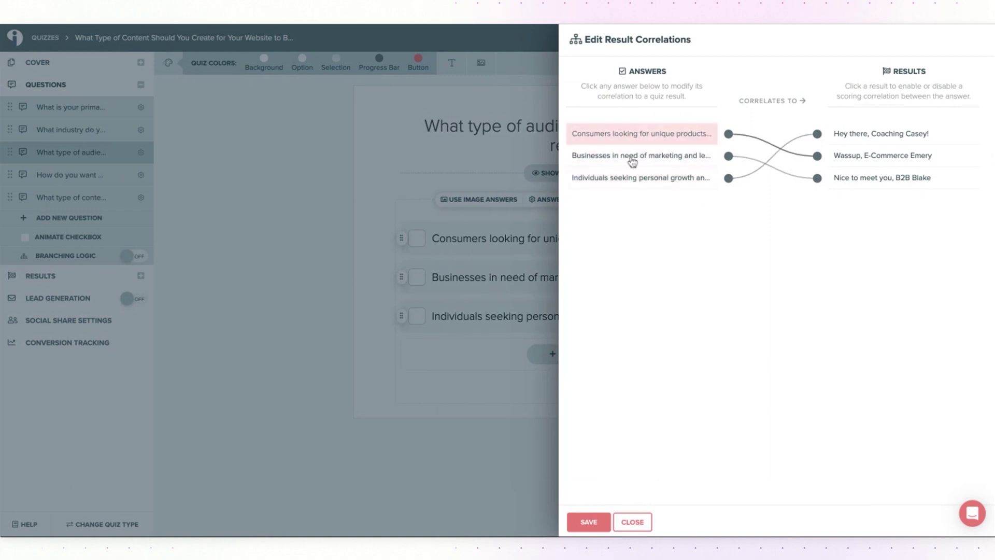
# Check the third answer's linked result, then pick the first option to reach the B2B Blake result
pyautogui.click(643, 177)
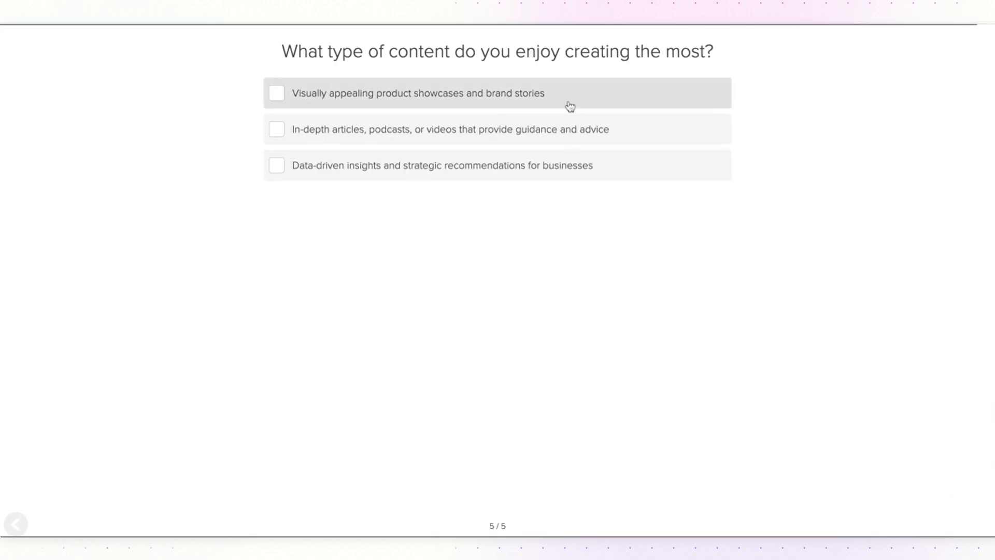
pyautogui.click(568, 104)
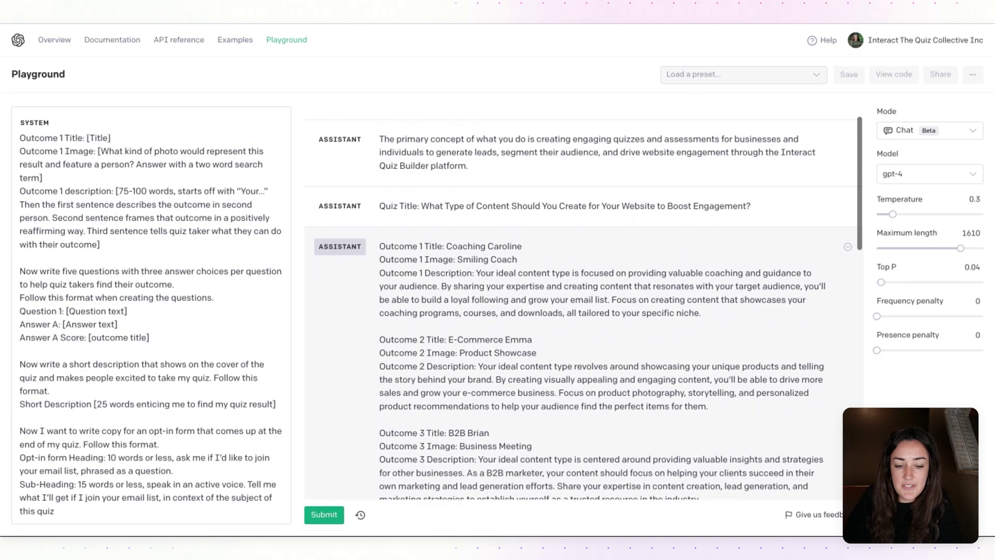
pyautogui.scroll(-3, 567, 326)
pyautogui.click(568, 326)
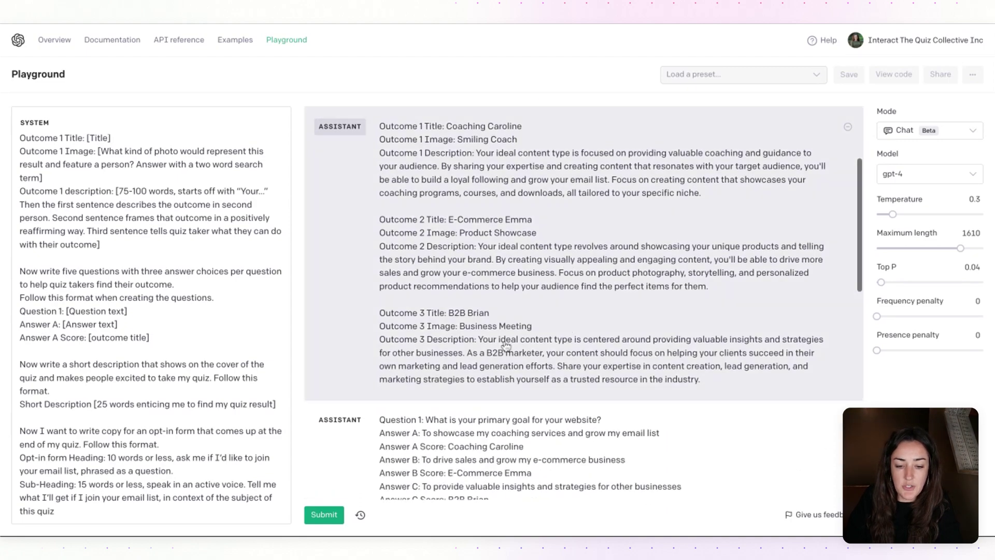
pyautogui.hotkey('ctrl', 'a')
pyautogui.click(475, 348)
pyautogui.moveTo(241, 326); pyautogui.dragTo(687, 405)
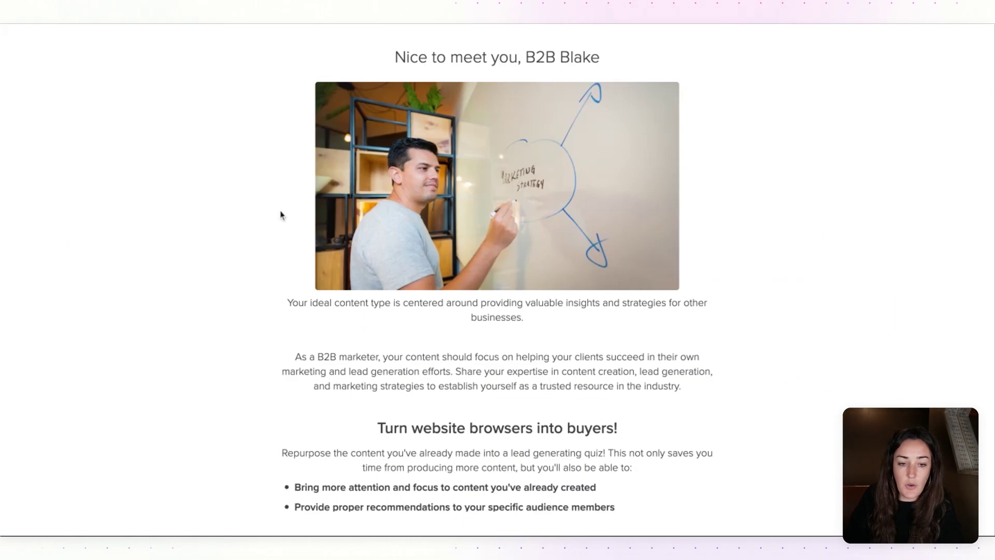
pyautogui.scroll(-3, 224, 296)
pyautogui.scroll(-5, 224, 297)
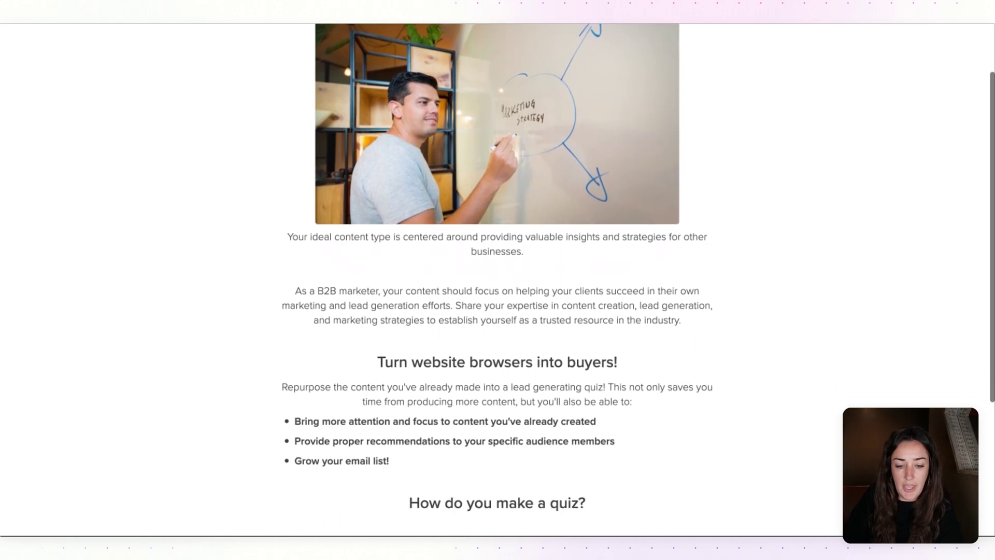
pyautogui.scroll(-3, 315, 231)
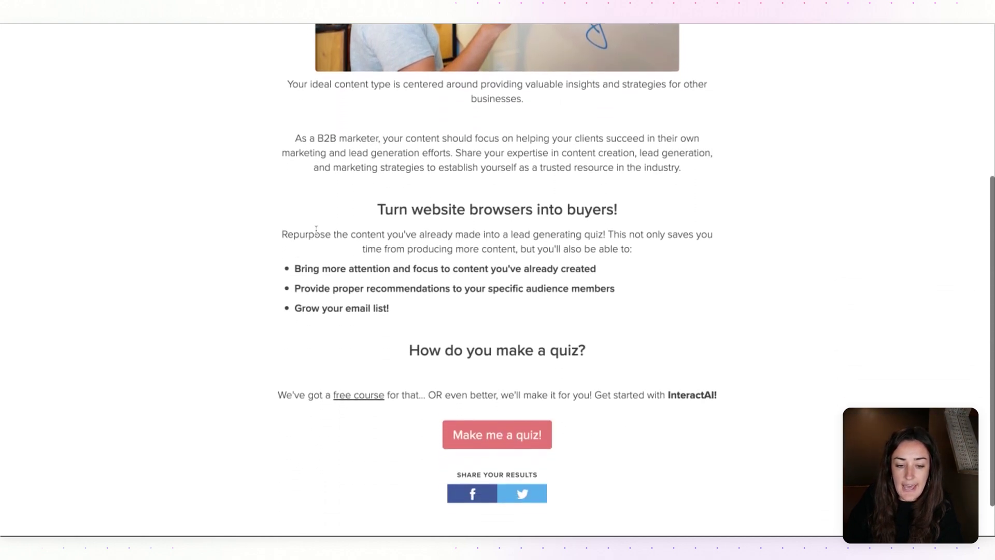
pyautogui.moveTo(348, 210); pyautogui.dragTo(748, 387)
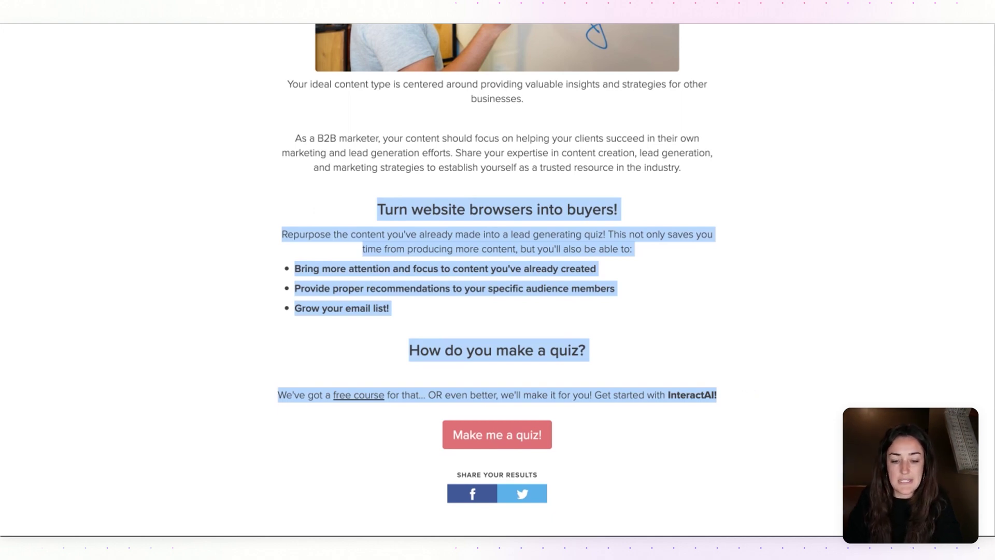
pyautogui.click(806, 303)
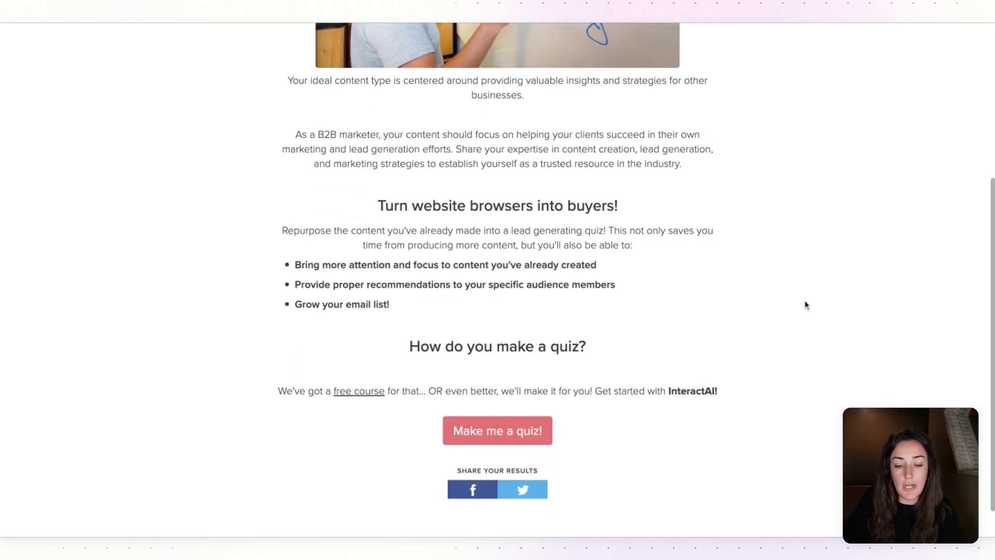